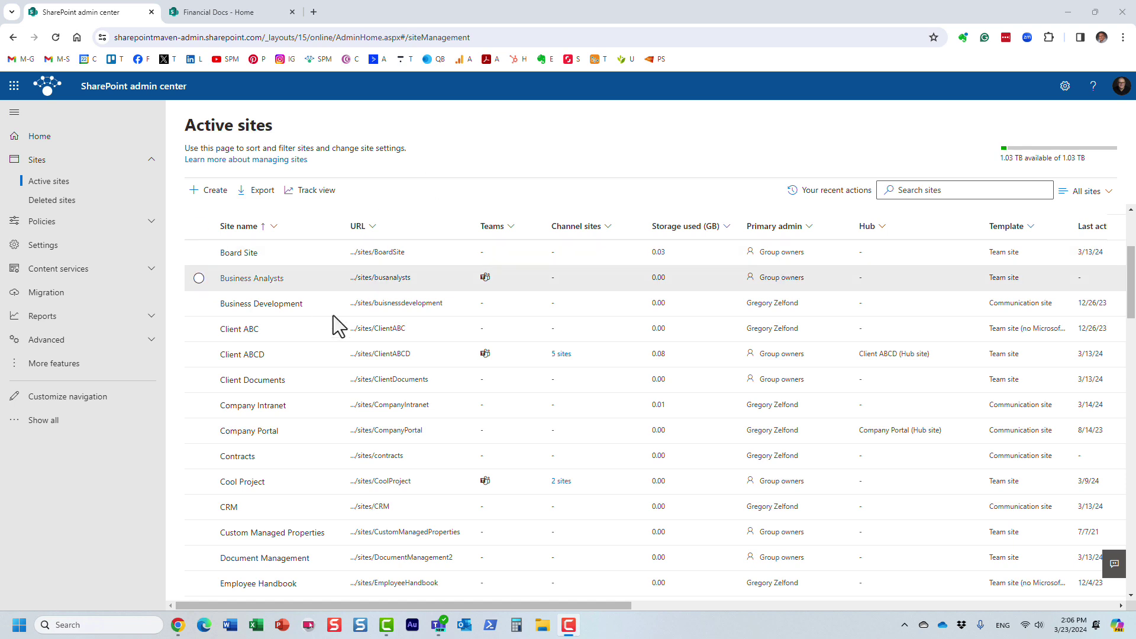
Try deleting the Client Documents site, read the compliance-policy warning, and dismiss the panel
{"action": "left_click", "coordinate": [196, 383]}
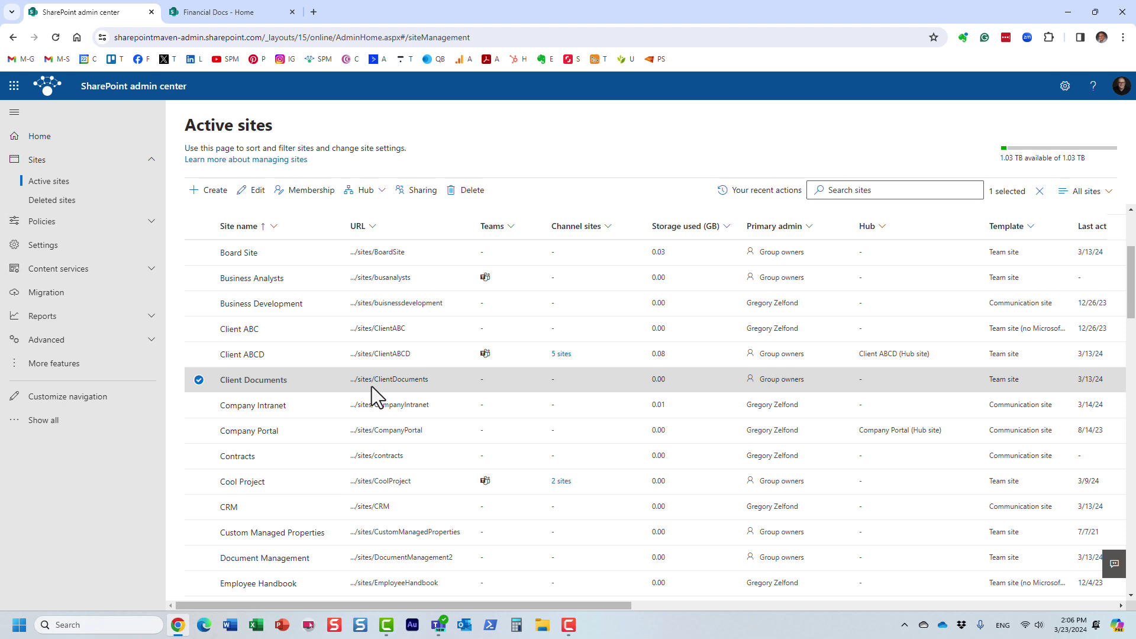
{"action": "left_click", "coordinate": [466, 192]}
{"action": "left_click_drag", "start_coordinate": [617, 138], "coordinate": [834, 142]}
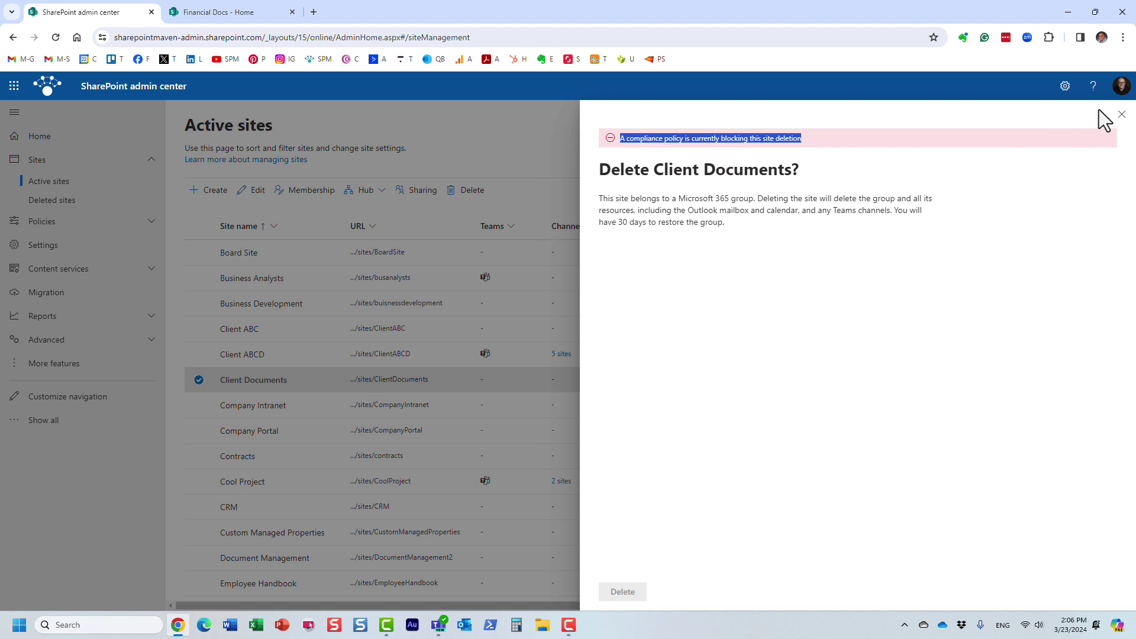
{"action": "left_click", "coordinate": [1121, 114]}
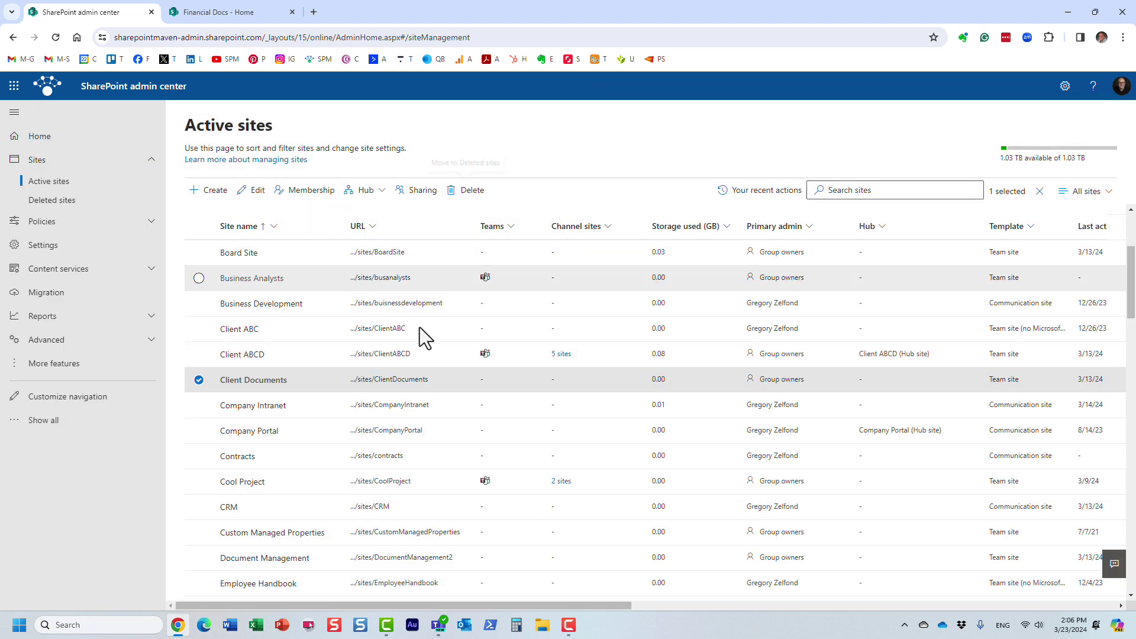
Swap the selection from Client Documents to Financial Docs and open its site URL in a new tab
{"action": "left_click", "coordinate": [200, 382]}
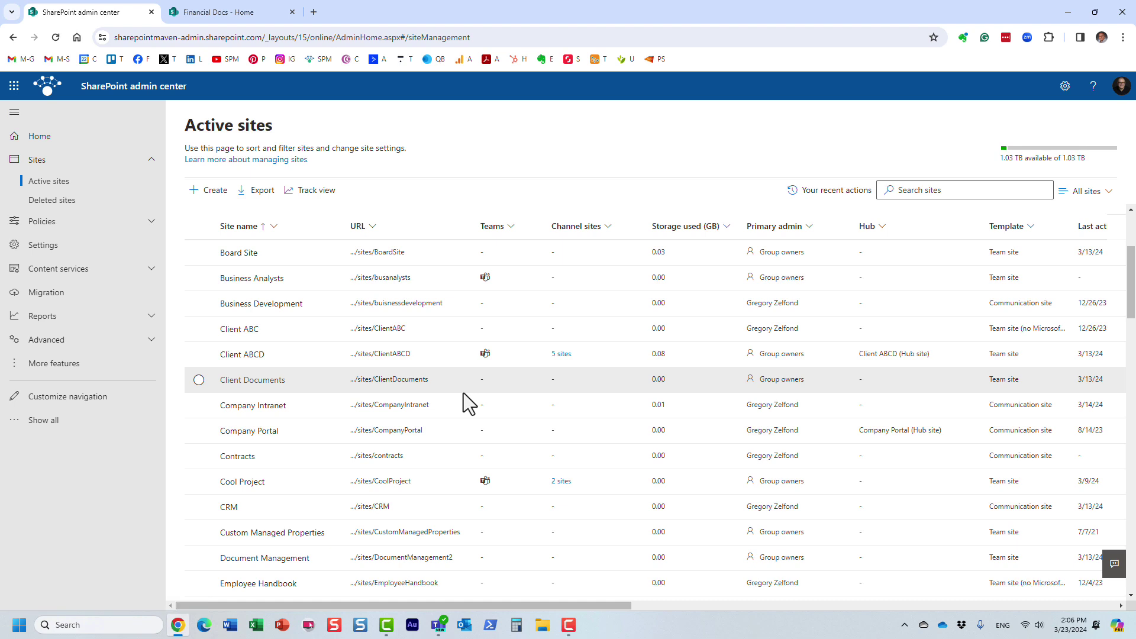
{"action": "scroll", "coordinate": [463, 393], "scroll_direction": "down", "scroll_amount": 3}
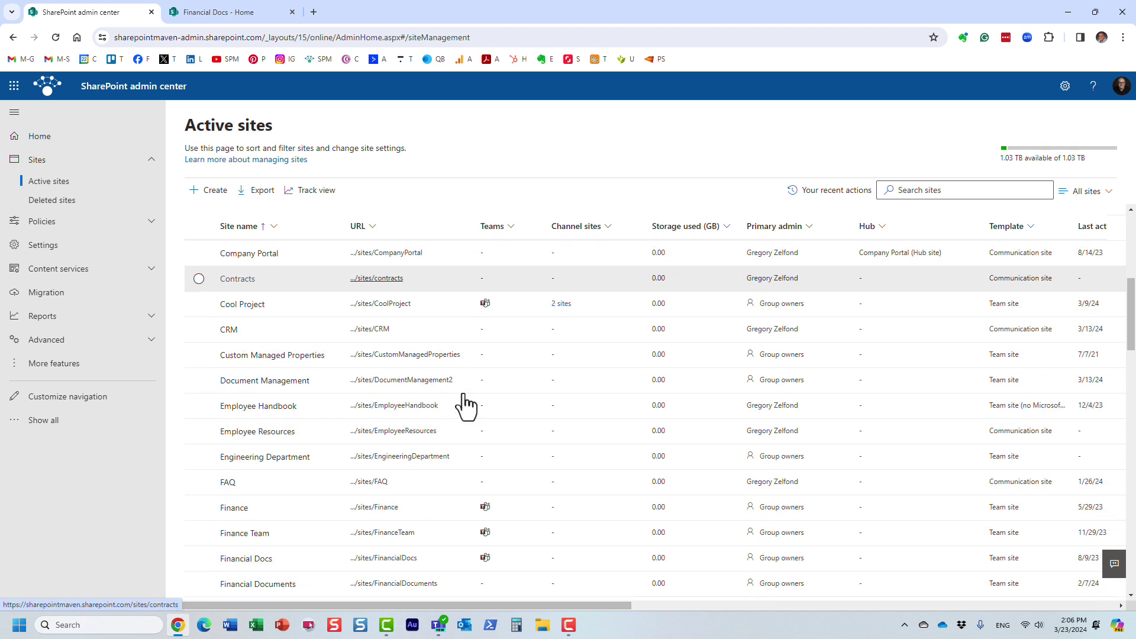
{"action": "scroll", "coordinate": [463, 393], "scroll_direction": "down", "scroll_amount": 3}
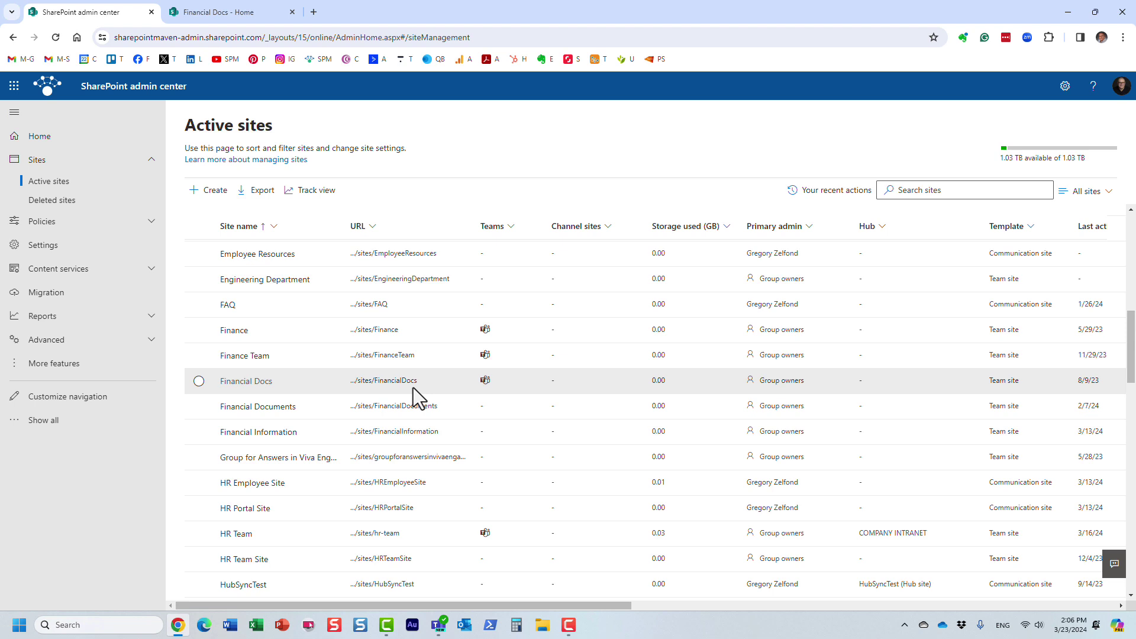
{"action": "left_click", "coordinate": [199, 381]}
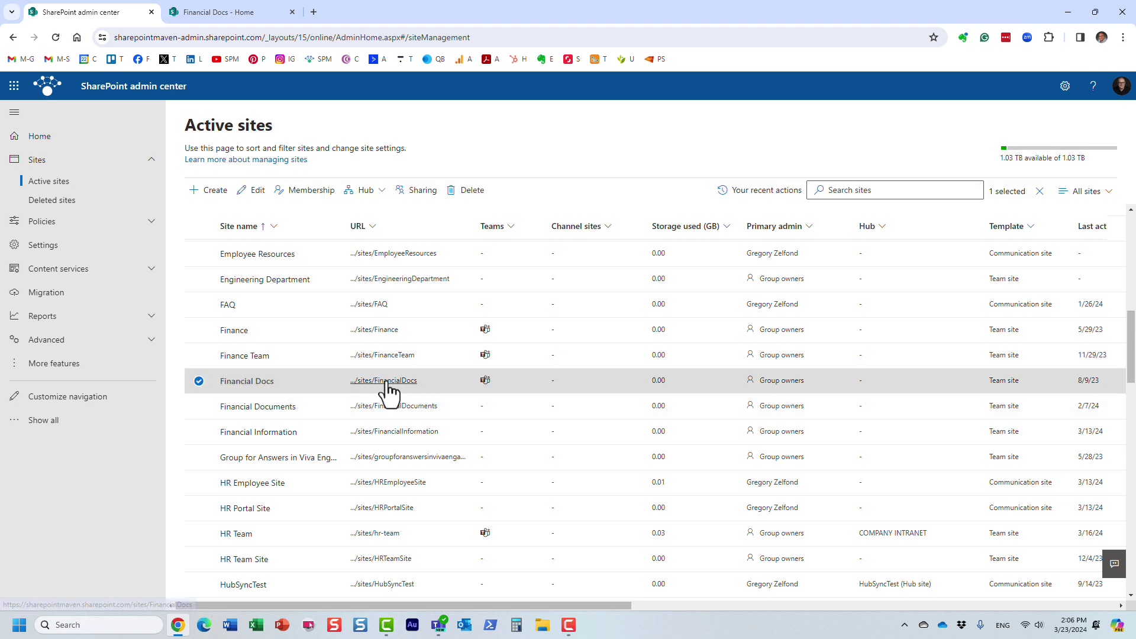
{"action": "left_click", "coordinate": [385, 381]}
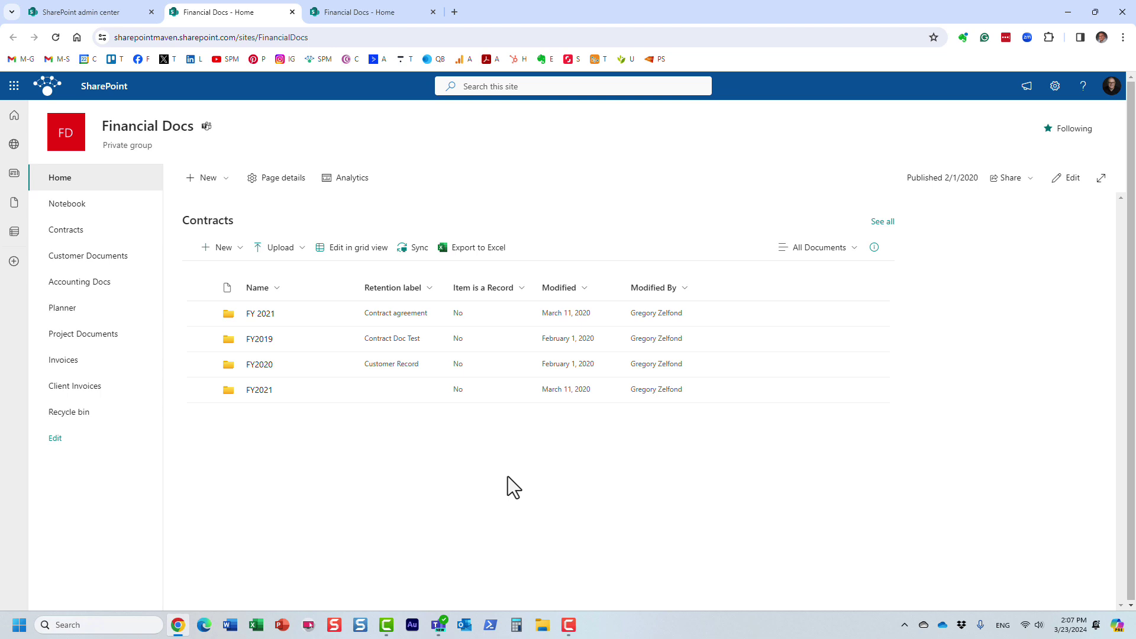
In the admin center, close the Financial Docs details panel and clear its selection
{"action": "left_click", "coordinate": [104, 12]}
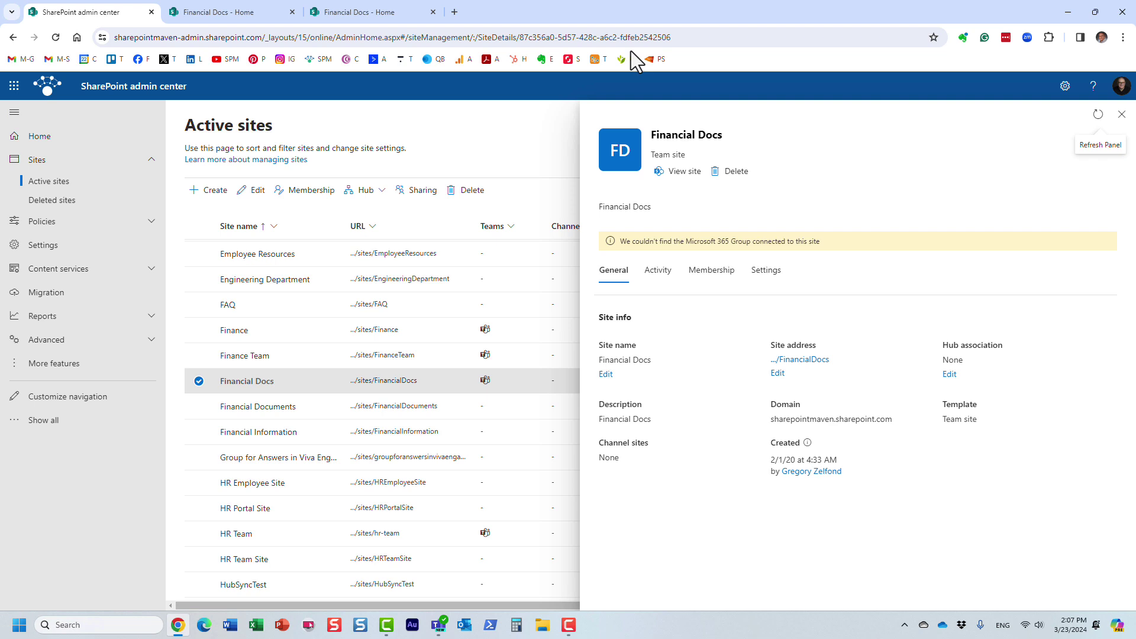
{"action": "left_click", "coordinate": [1120, 115]}
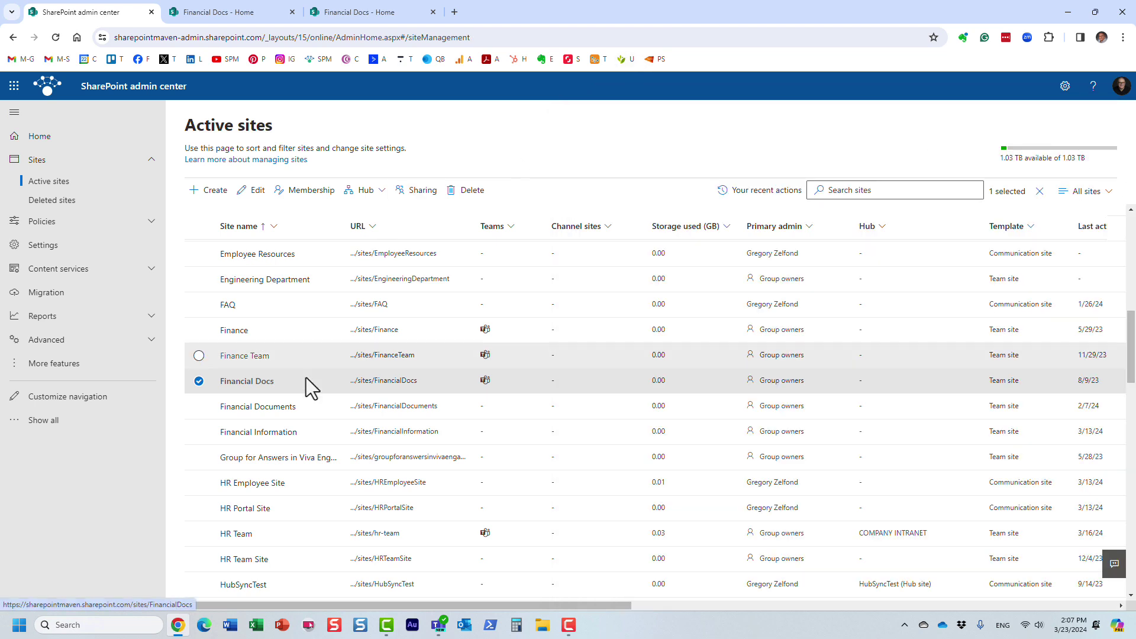
{"action": "left_click", "coordinate": [198, 381]}
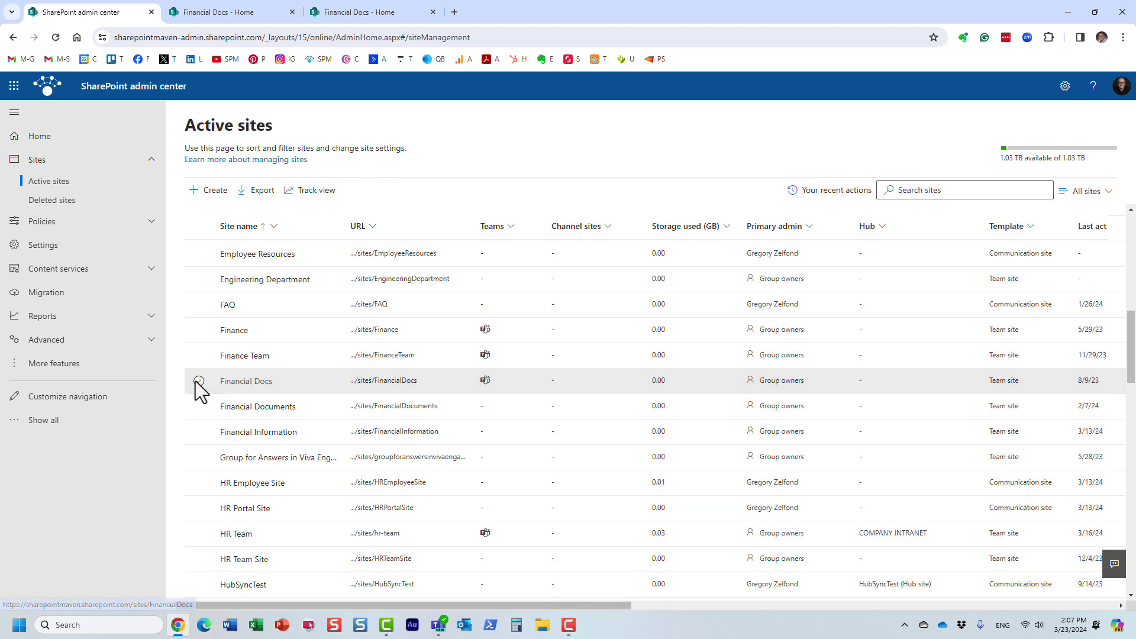
Highlight the Financial Docs site's full web address, then return to the Active sites list
{"action": "left_click", "coordinate": [233, 12]}
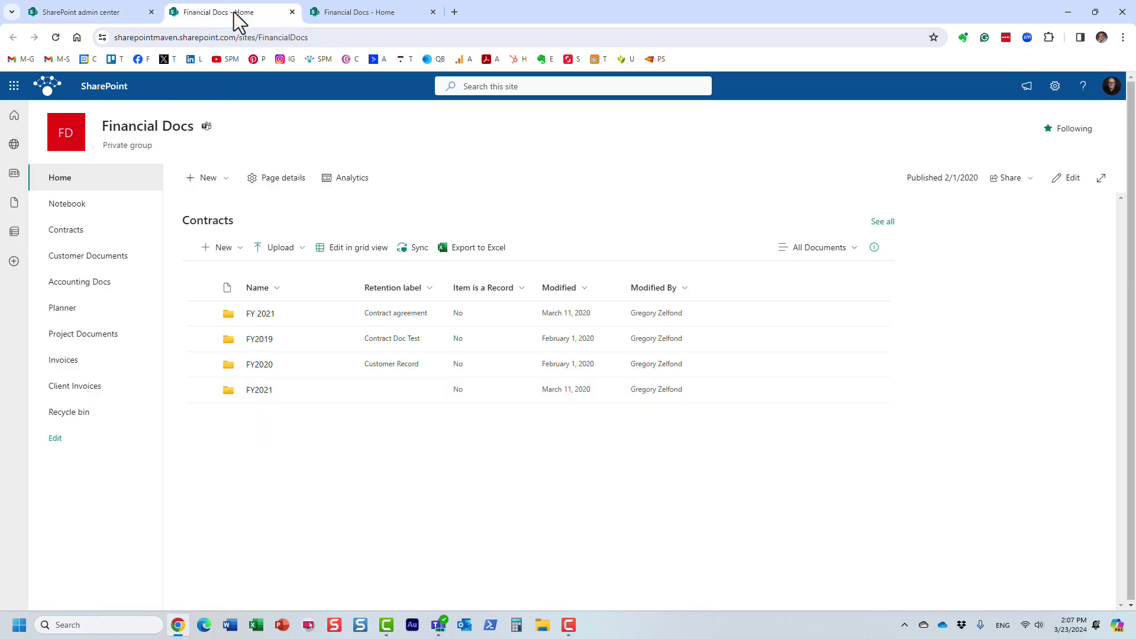
{"action": "left_click", "coordinate": [335, 37]}
{"action": "left_click_drag", "start_coordinate": [334, 37], "coordinate": [2, 21]}
{"action": "key", "text": "ctrl+c"}
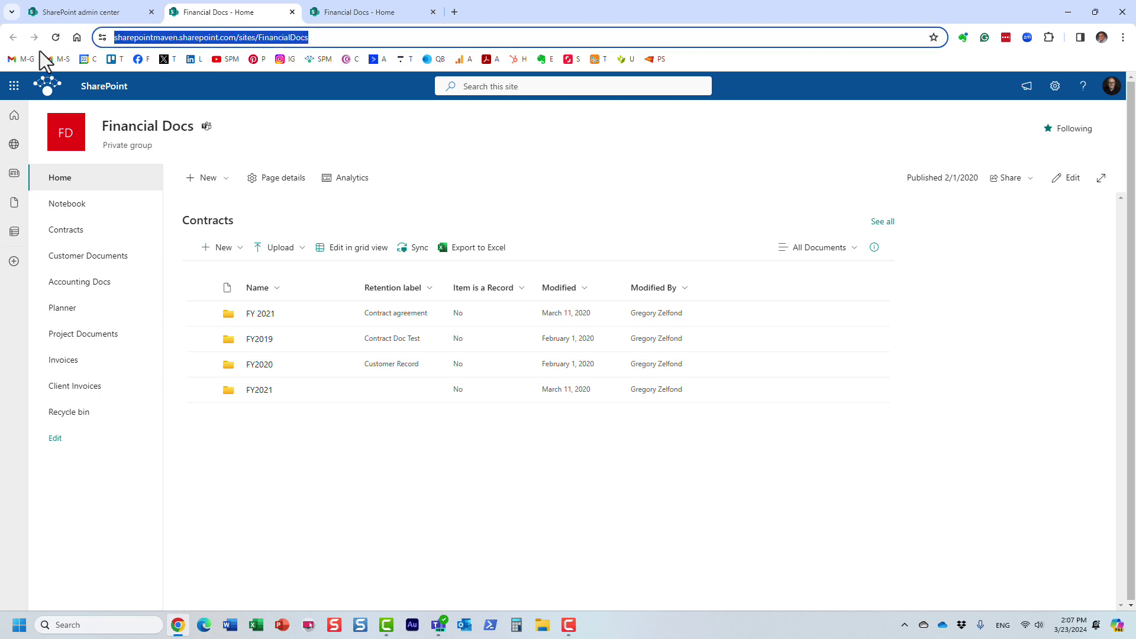
{"action": "left_click", "coordinate": [93, 17]}
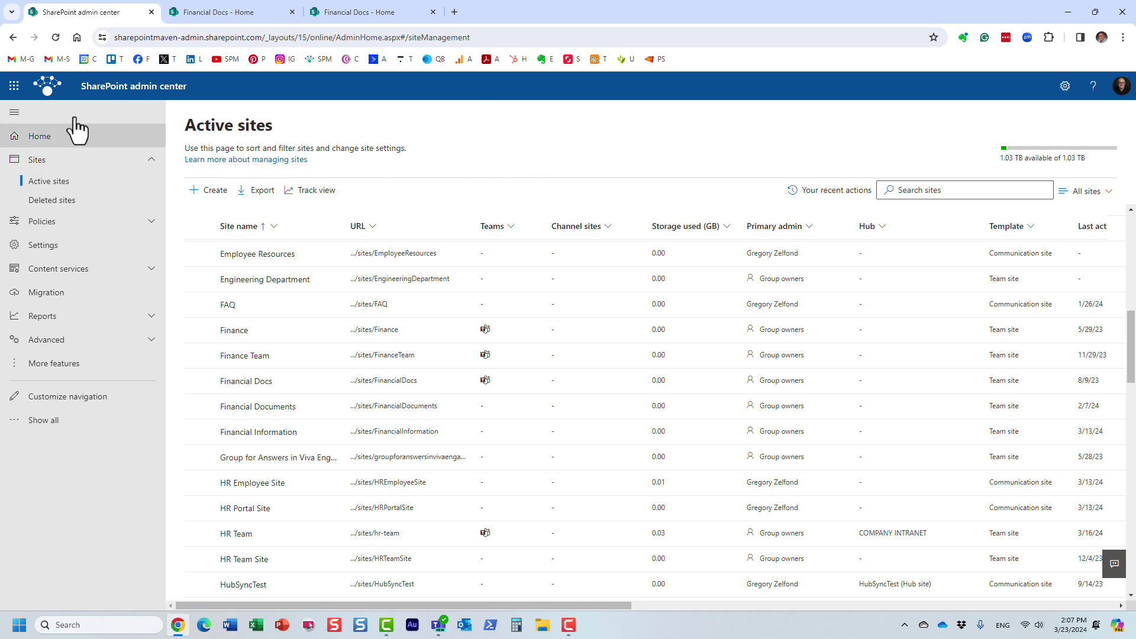
Launch the Compliance app from the app launcher in a new tab, reloading it after a failed load
{"action": "left_click", "coordinate": [12, 87]}
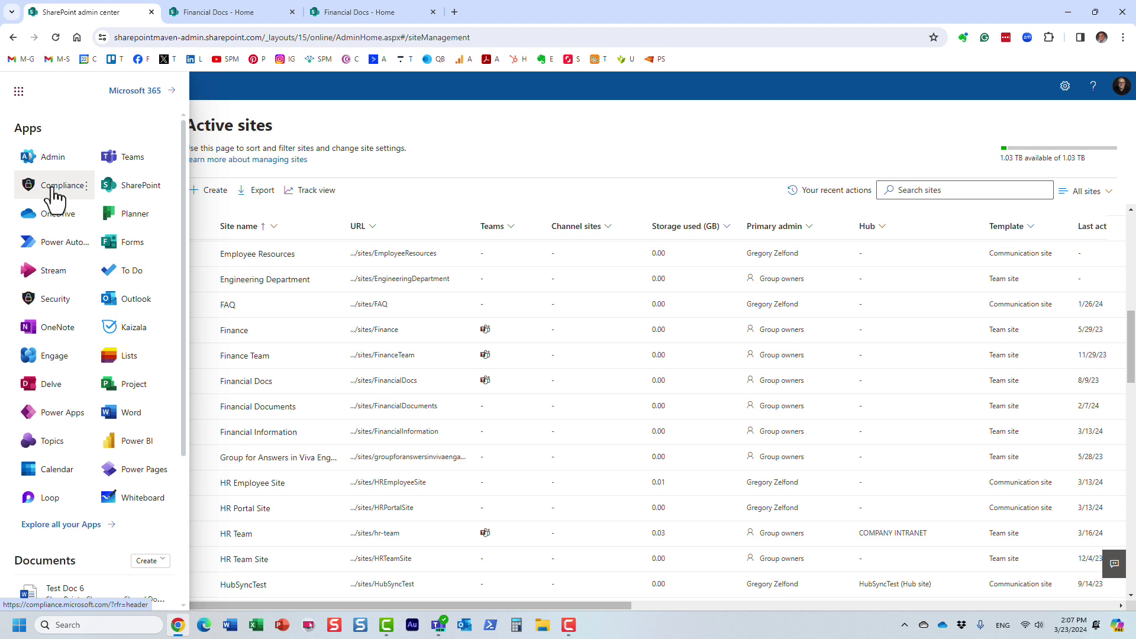
{"action": "right_click", "coordinate": [75, 194]}
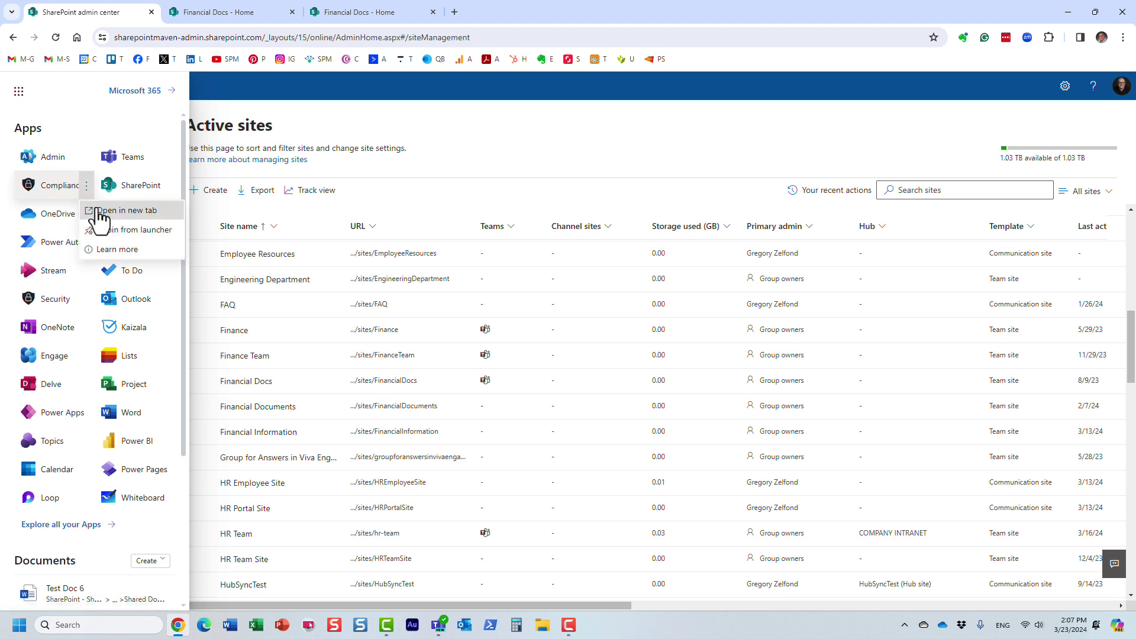
{"action": "left_click", "coordinate": [98, 211]}
{"action": "left_click", "coordinate": [417, 390]}
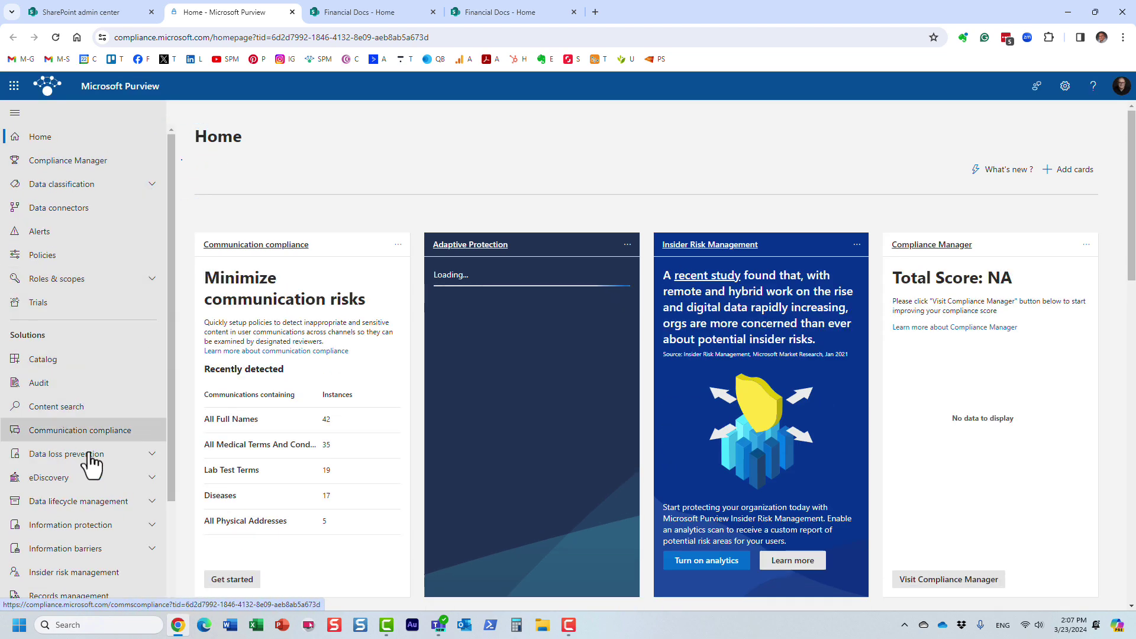
Go to Data lifecycle management > Microsoft 365 and move from Retention policies to Policy lookup
{"action": "left_click", "coordinate": [93, 508]}
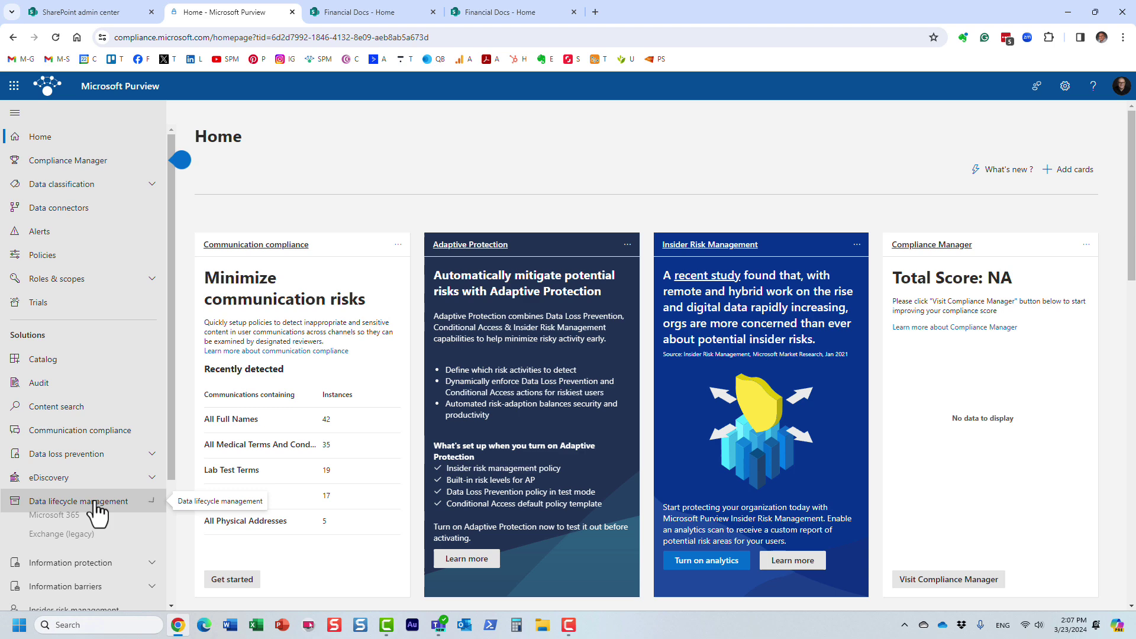
{"action": "left_click", "coordinate": [81, 523]}
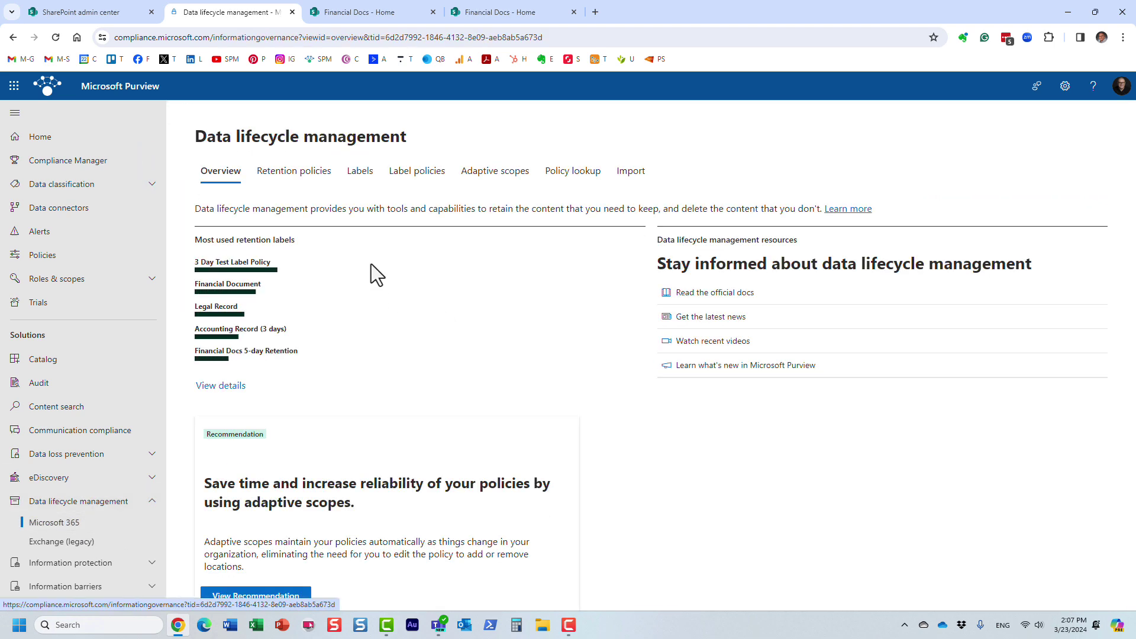
{"action": "left_click", "coordinate": [310, 188]}
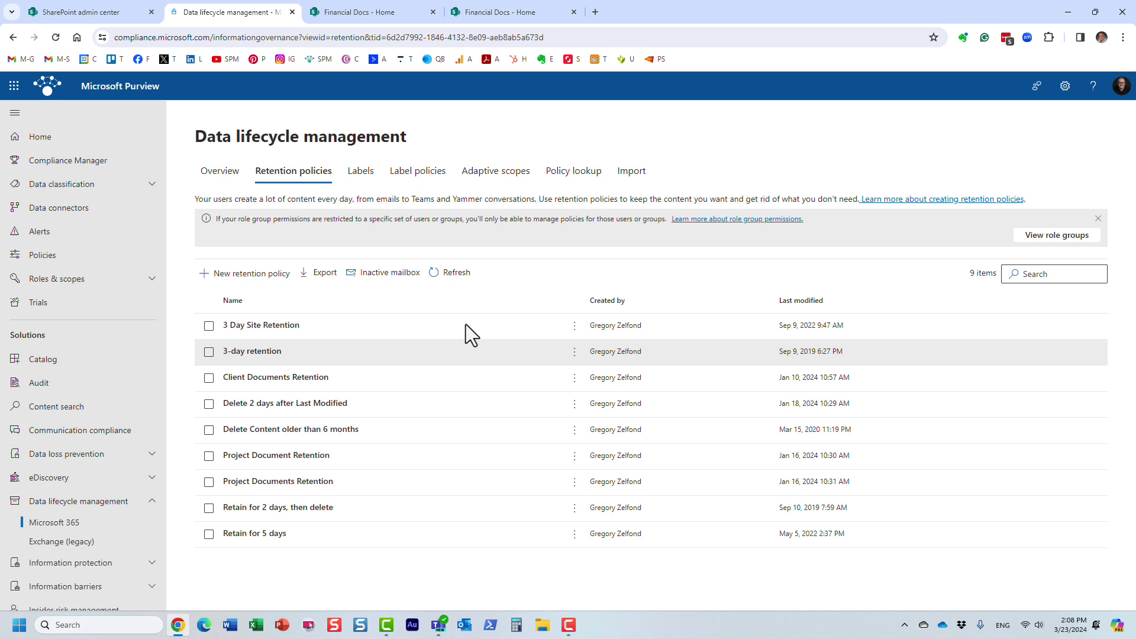
{"action": "left_click", "coordinate": [572, 177]}
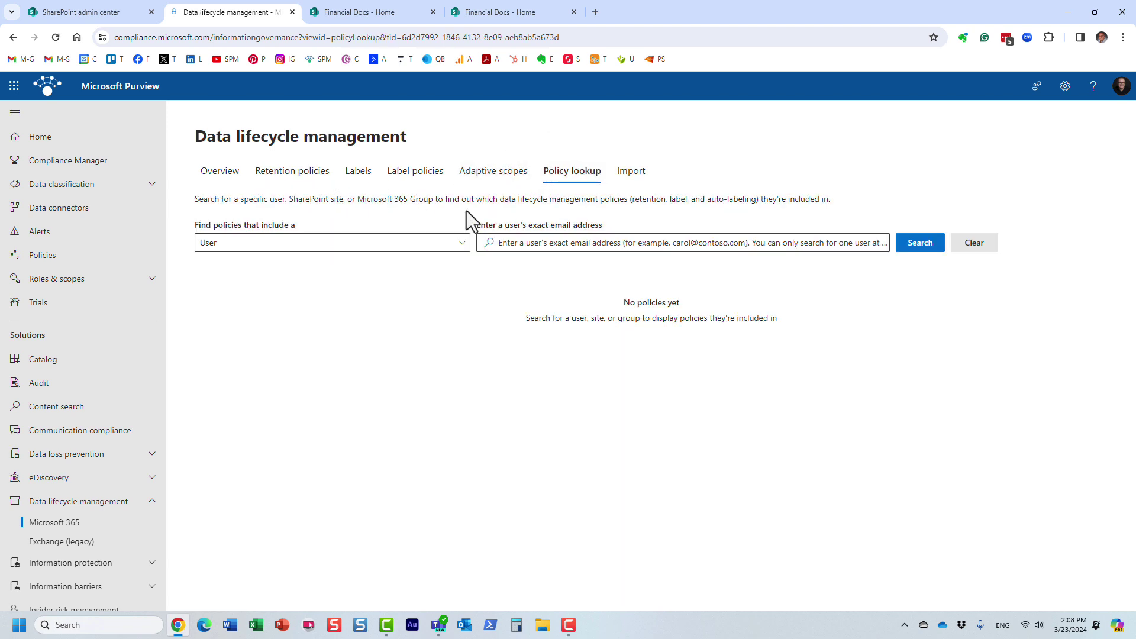
Set 'Find policies that include a' to Site instead of user
{"action": "left_click", "coordinate": [416, 244]}
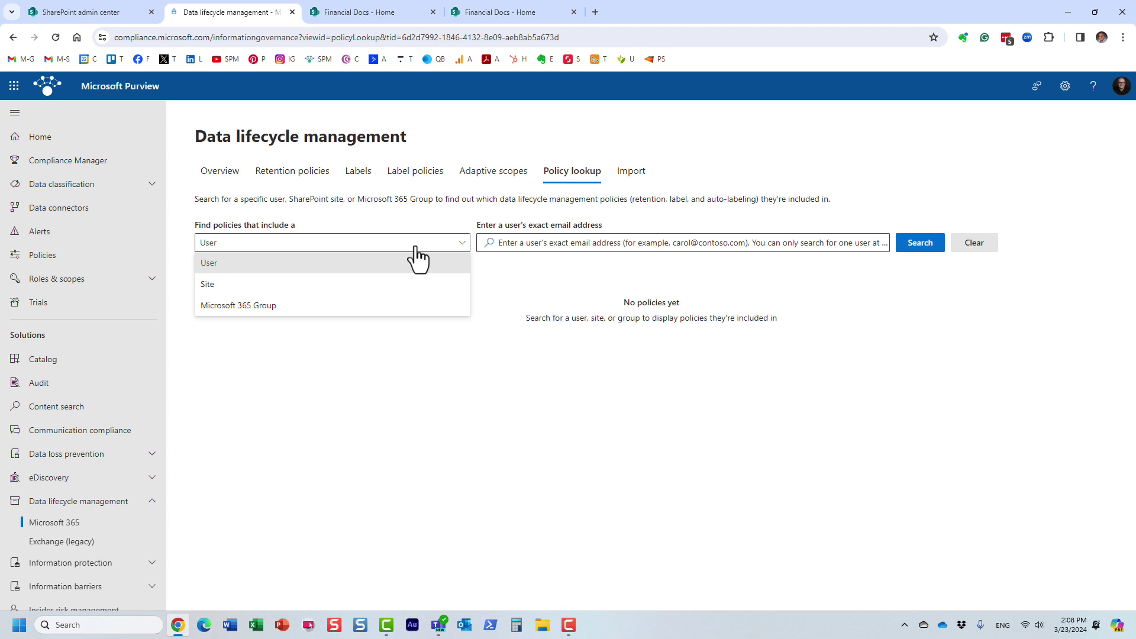
{"action": "left_click", "coordinate": [251, 270]}
{"action": "left_click", "coordinate": [259, 244]}
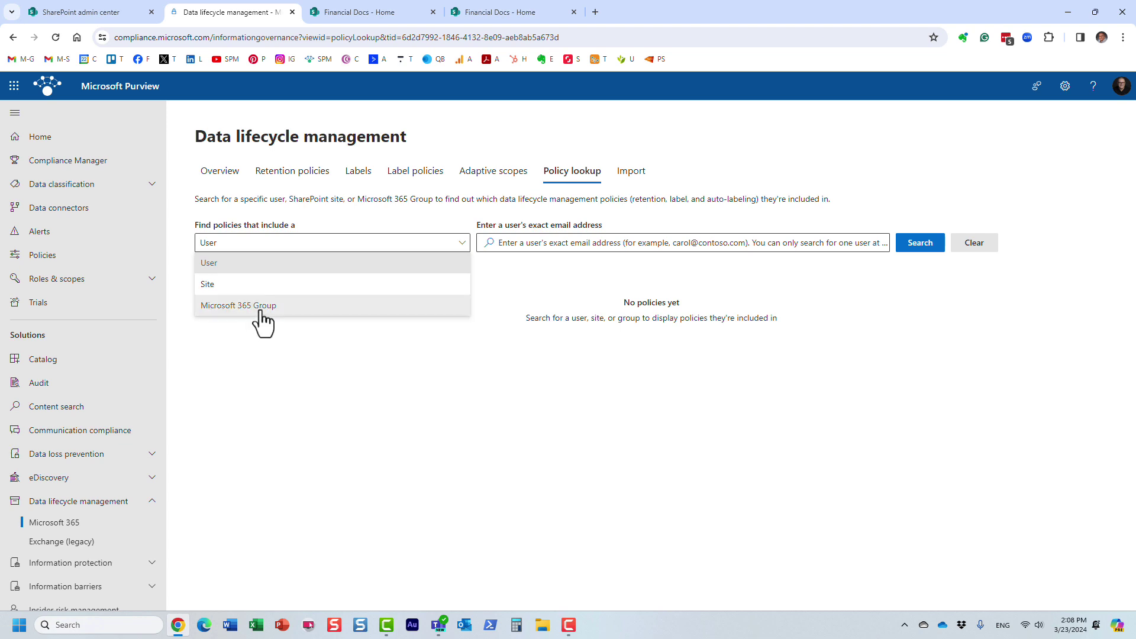
{"action": "left_click", "coordinate": [227, 286]}
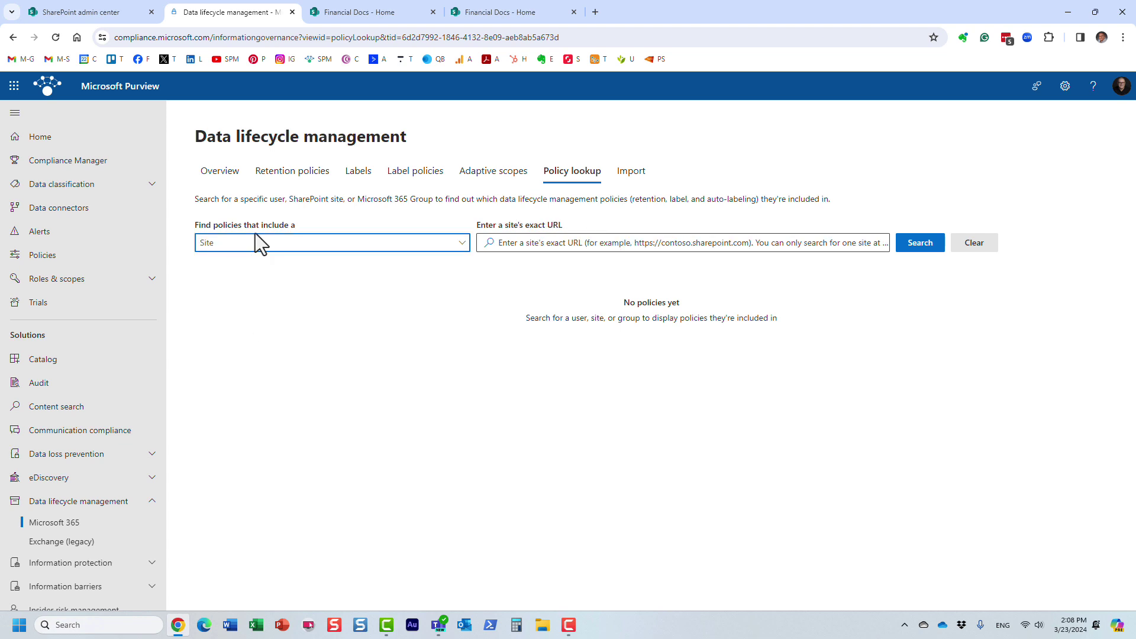
Paste the Financial Docs site URL and search for the policies applied to it
{"action": "left_click", "coordinate": [497, 245]}
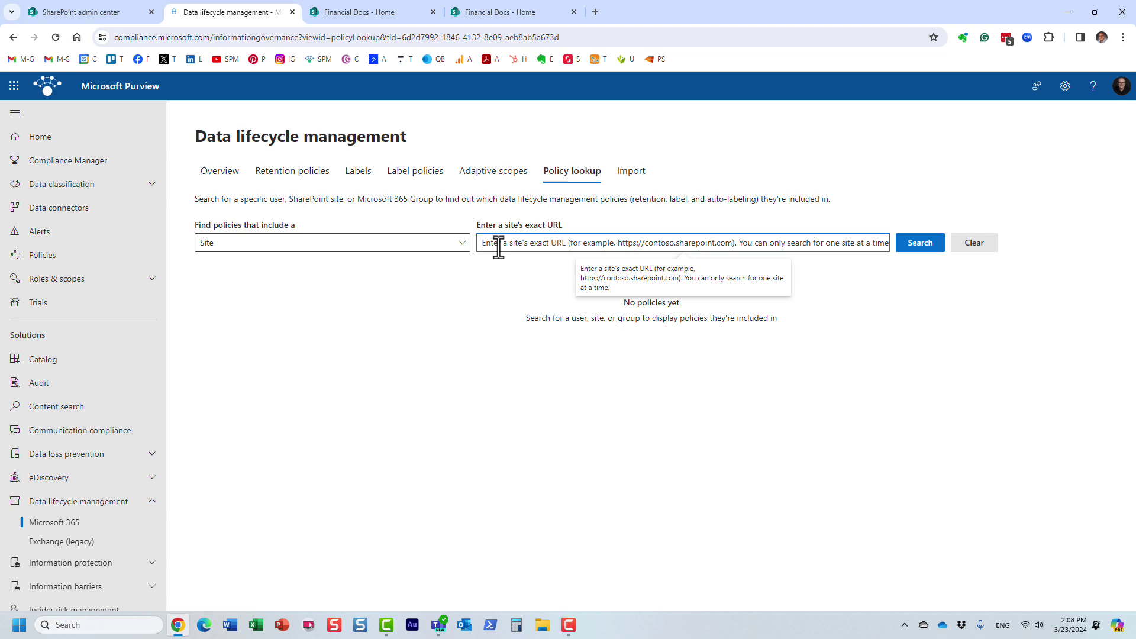
{"action": "key", "text": "ctrl+v"}
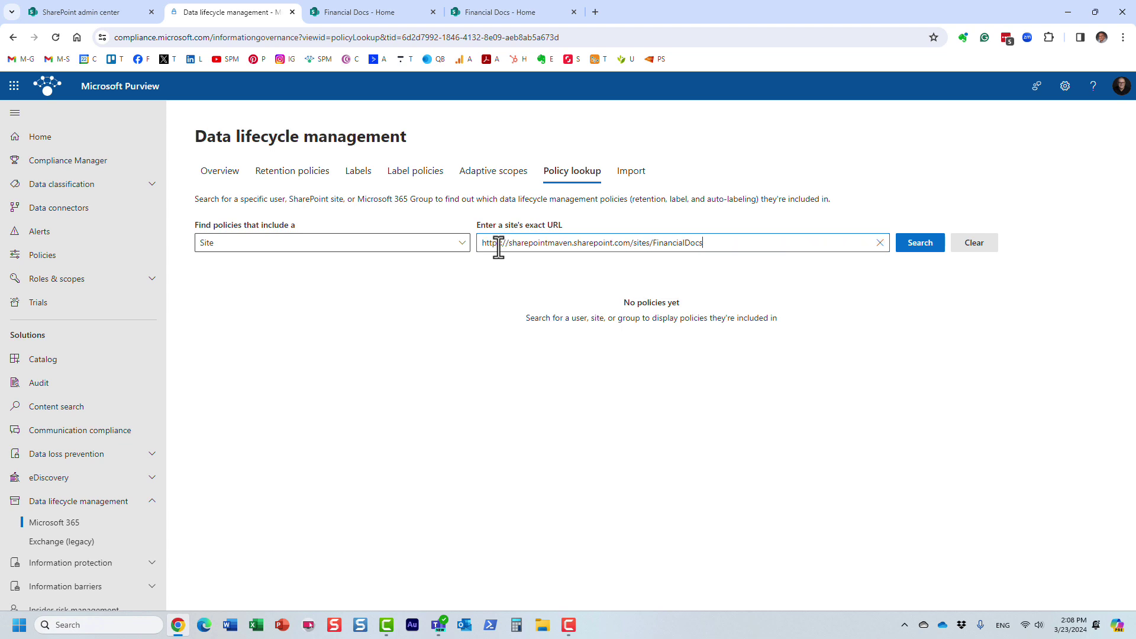
{"action": "left_click", "coordinate": [920, 244]}
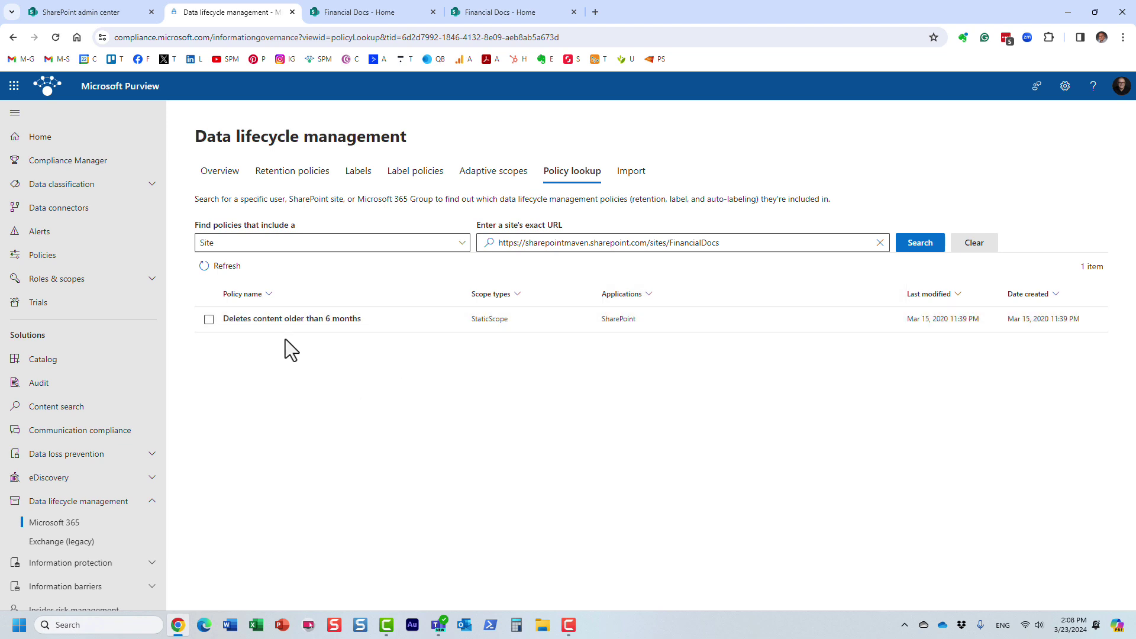
Tick the 'Deletes content older than 6 months' result in the lookup list
{"action": "left_click", "coordinate": [210, 320]}
{"action": "left_click", "coordinate": [211, 324]}
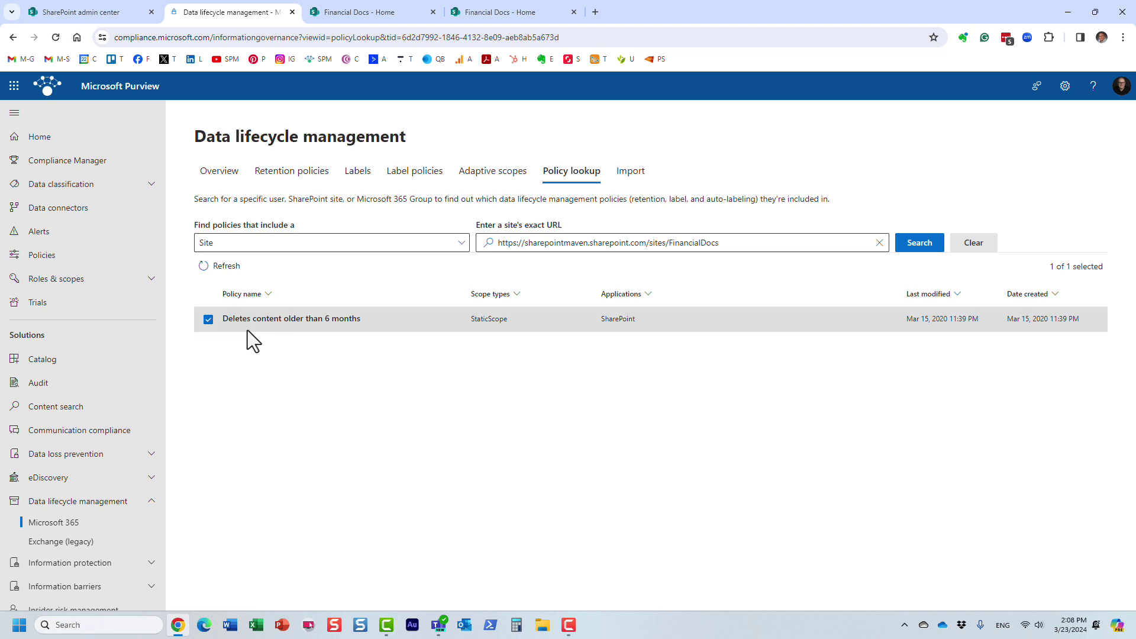
On the Retention policies tab, tick then untick 'Delete Content older than 6 months' among the nine policies
{"action": "left_click", "coordinate": [300, 178]}
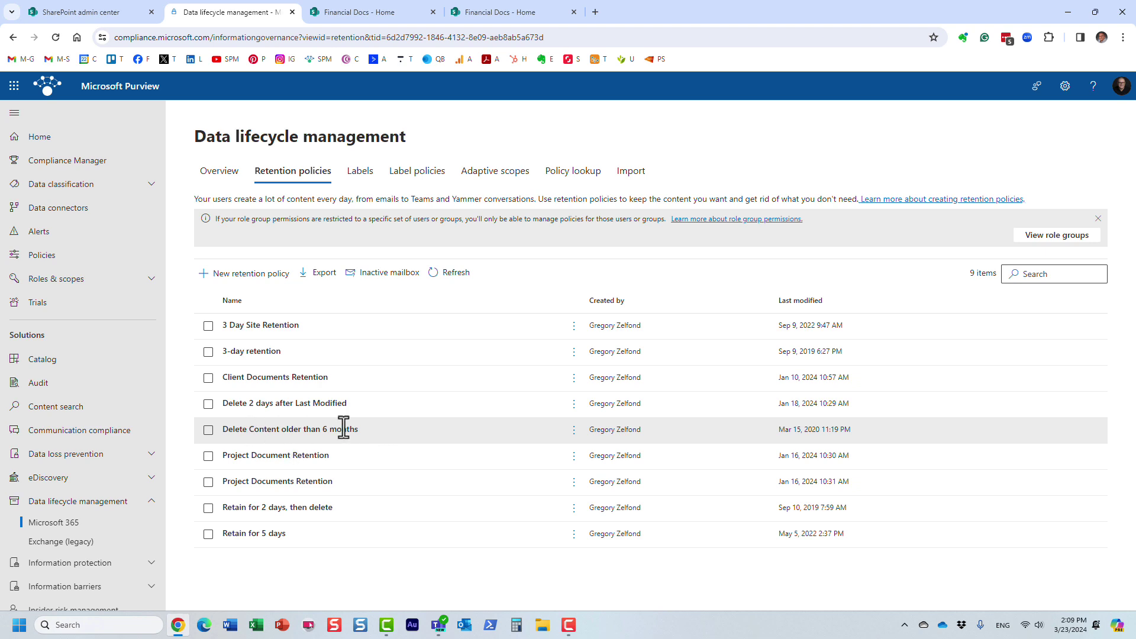
{"action": "left_click", "coordinate": [208, 431]}
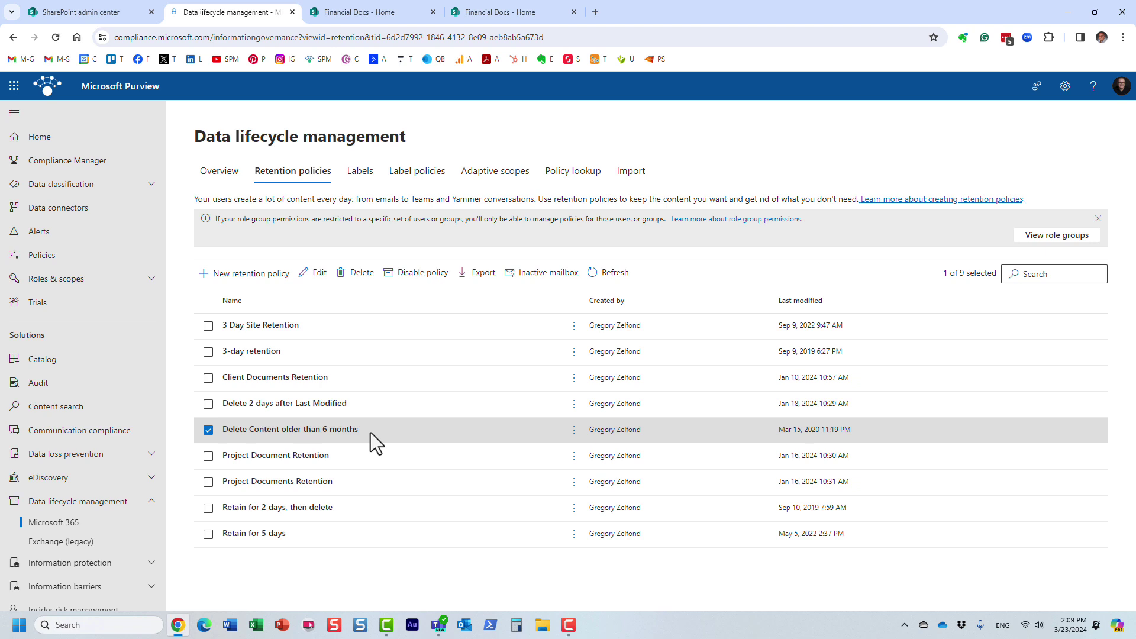
{"action": "left_click", "coordinate": [209, 430]}
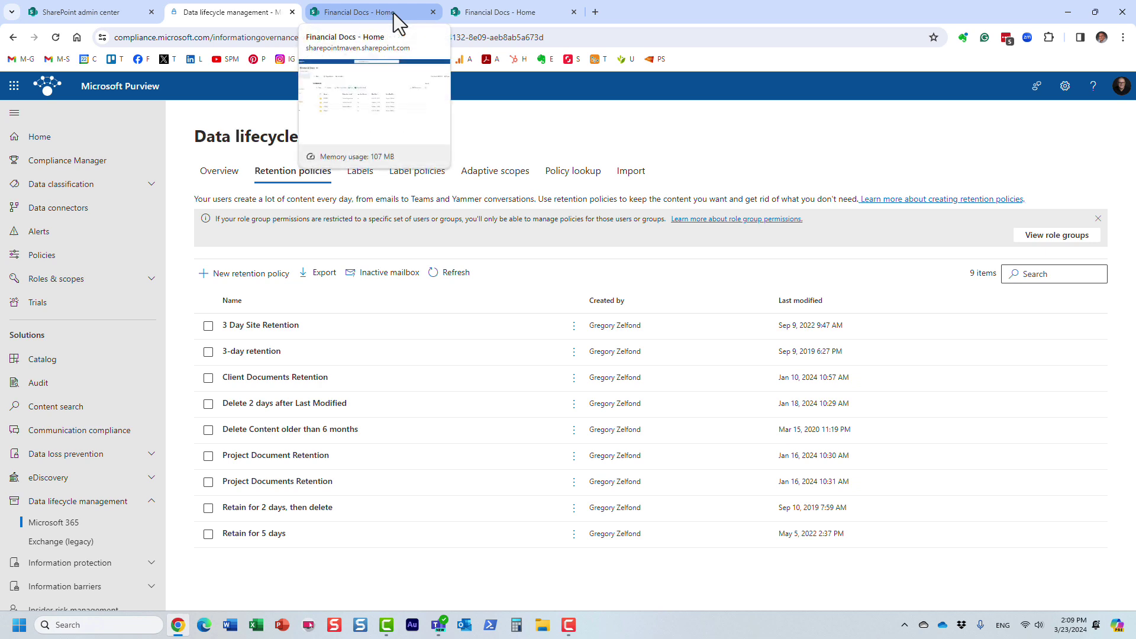
{"action": "left_click", "coordinate": [376, 16]}
{"action": "left_click", "coordinate": [240, 14]}
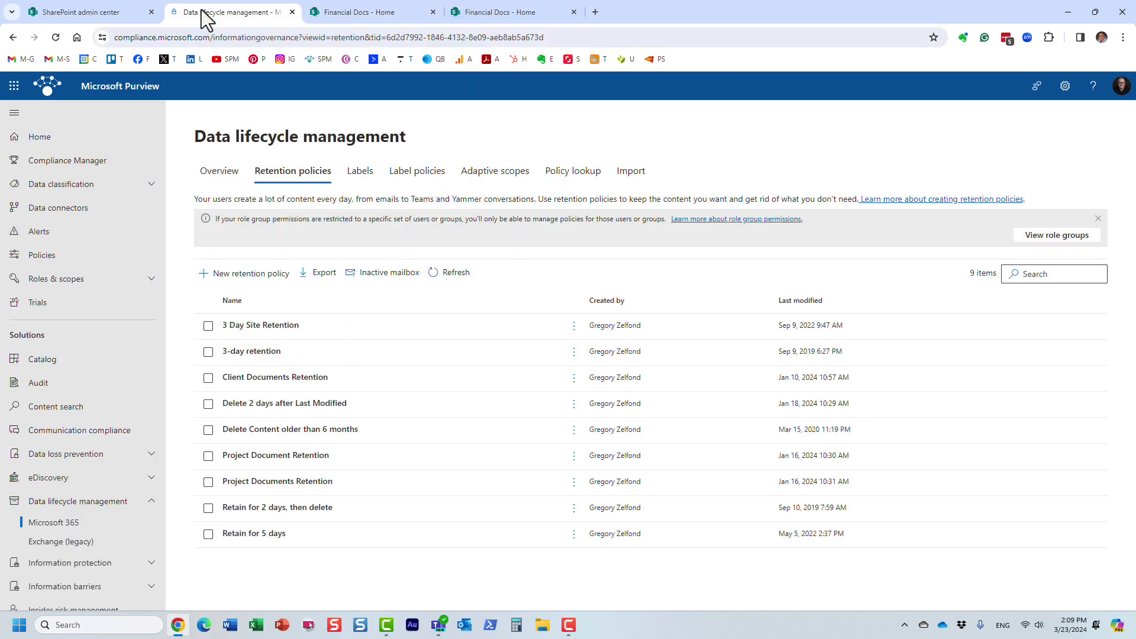